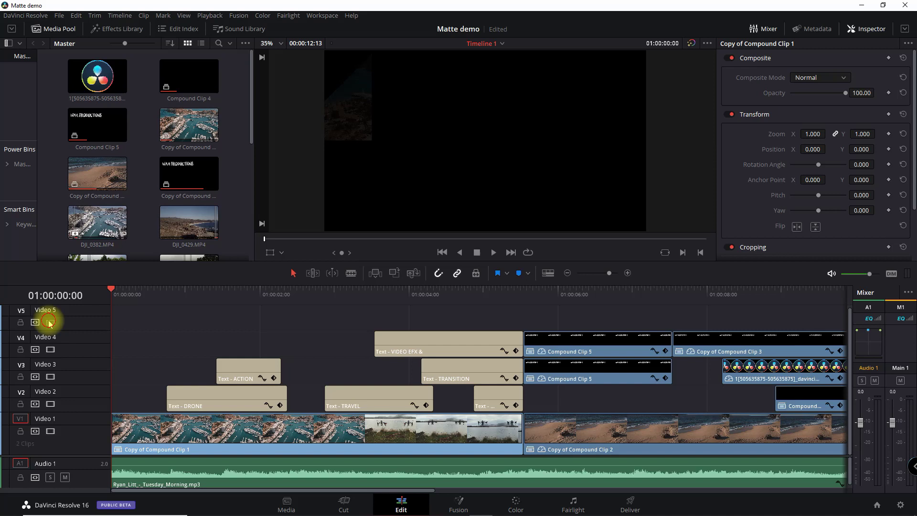
# Disable tracks V4, V3 and V2, mute Audio 1, and return the playhead to the timeline start.
pyautogui.click(229, 293)
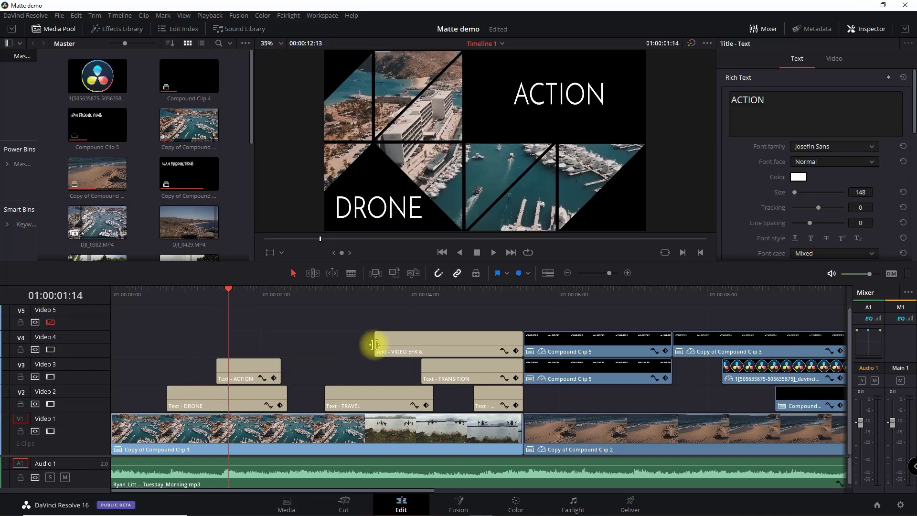
pyautogui.click(411, 292)
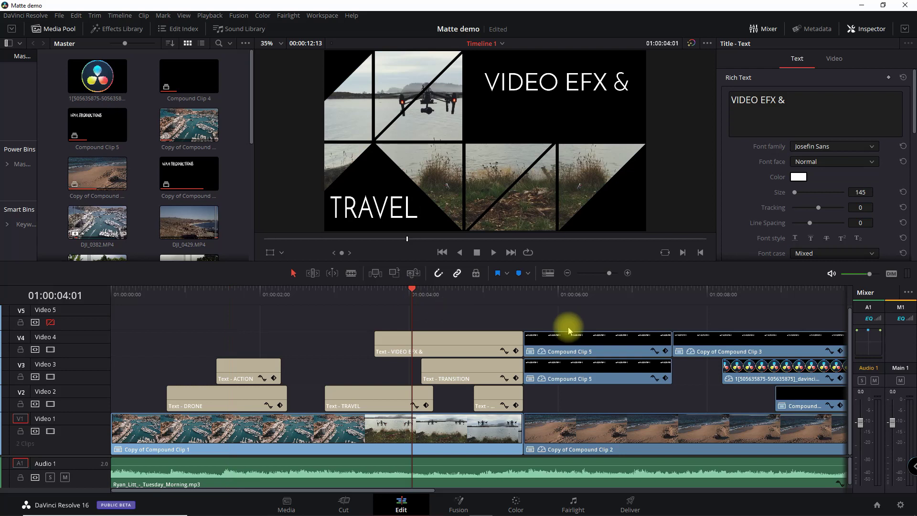
pyautogui.click(51, 349)
pyautogui.click(50, 377)
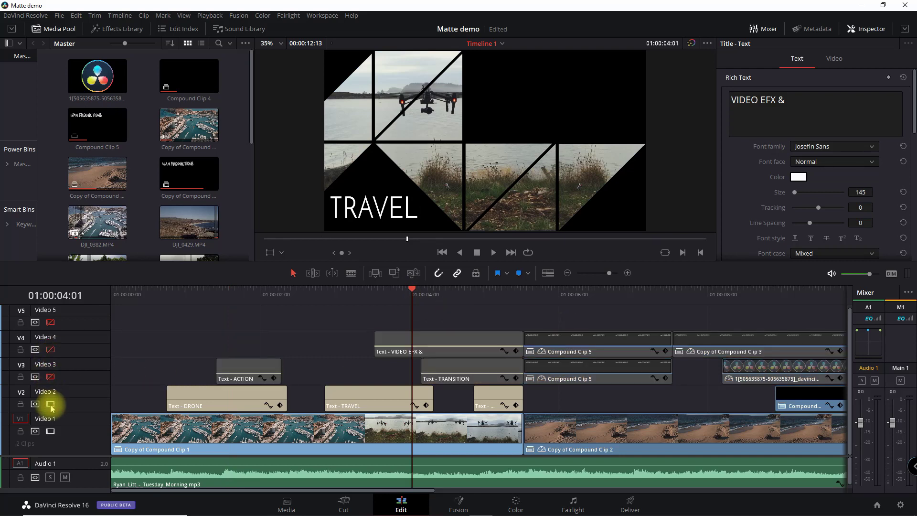
pyautogui.click(50, 404)
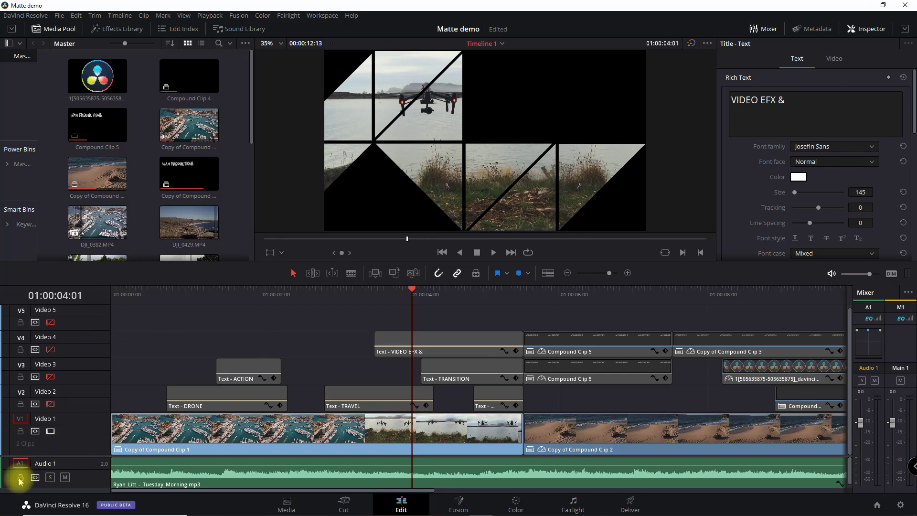
pyautogui.click(65, 477)
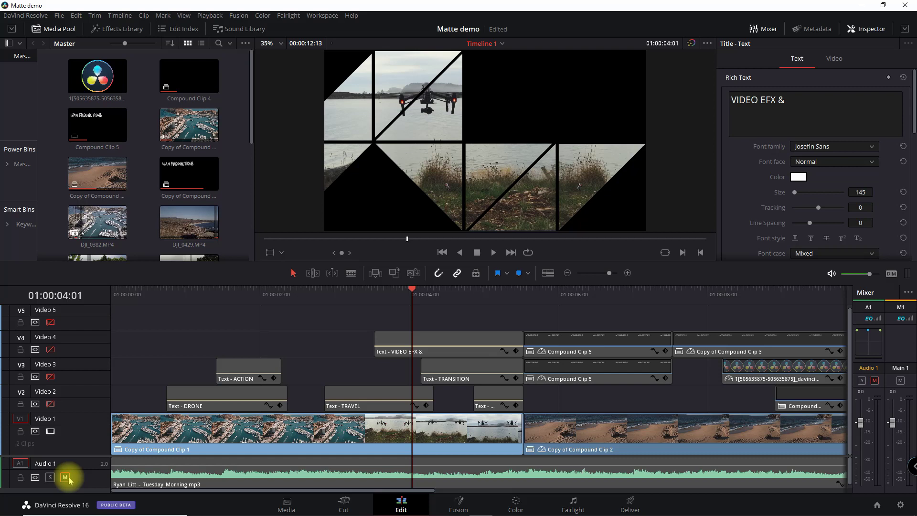
pyautogui.moveTo(129, 299); pyautogui.dragTo(117, 293)
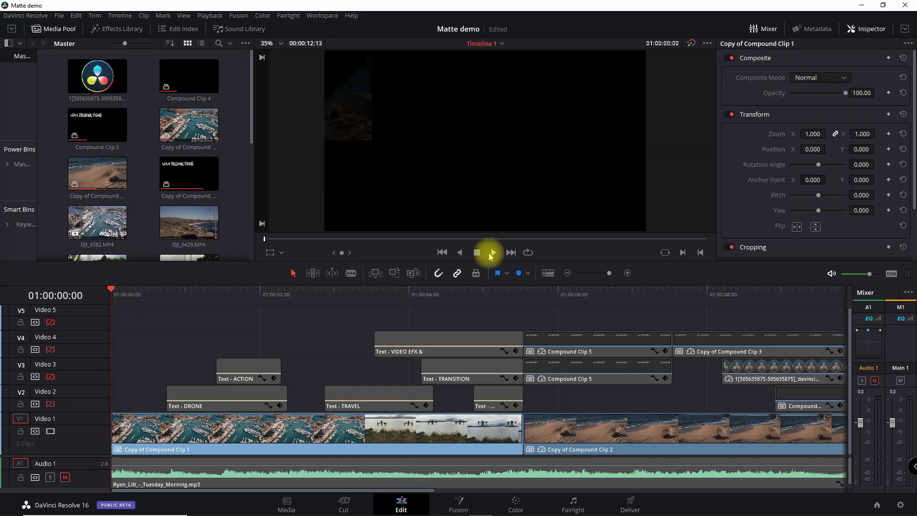
# Play the Video 1 drone clips, zoom the timeline out, and select Copy of Compound Clip 1.
pyautogui.click(495, 253)
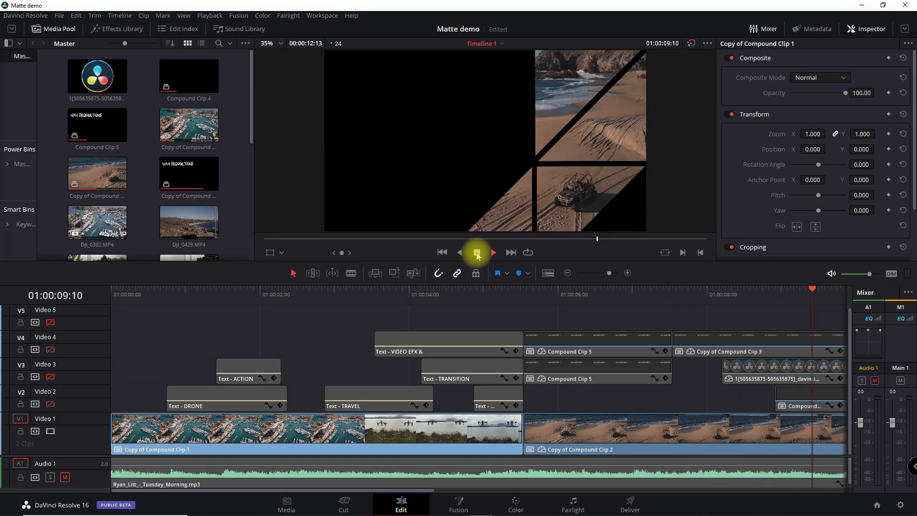
pyautogui.click(476, 253)
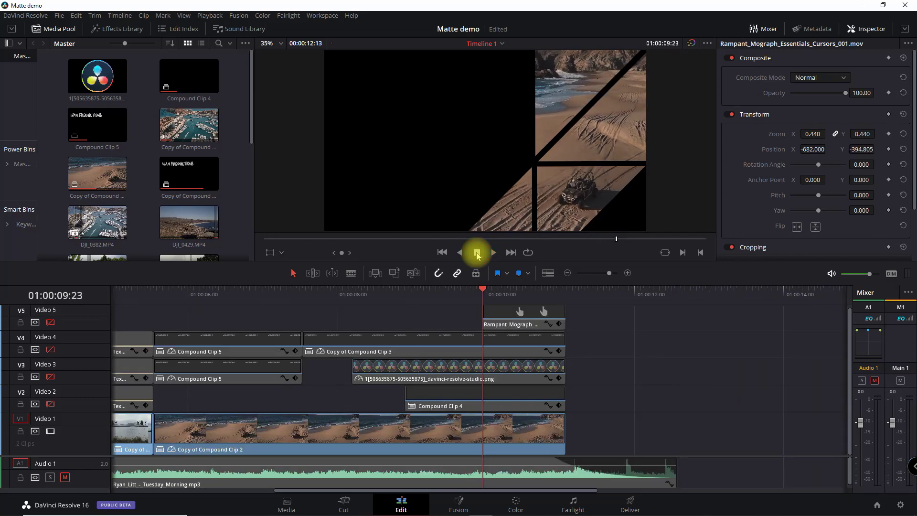
pyautogui.click(567, 273)
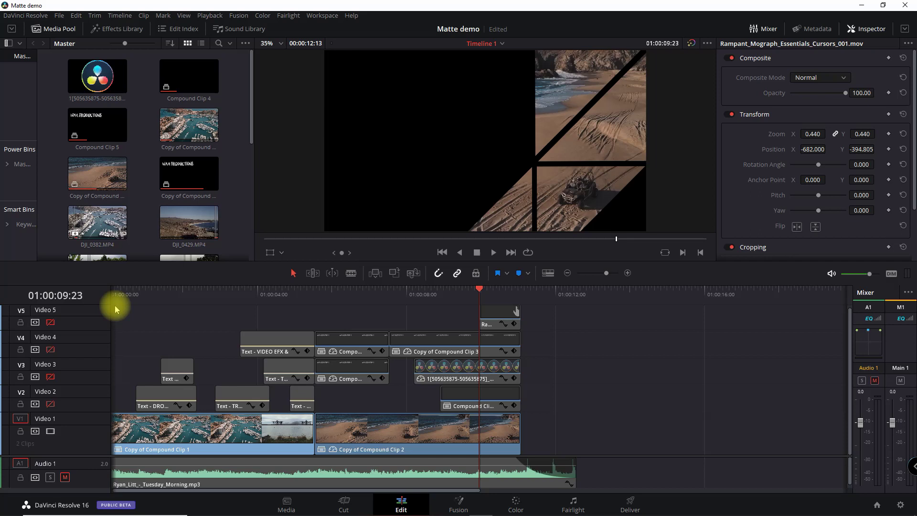
pyautogui.click(112, 290)
pyautogui.click(179, 440)
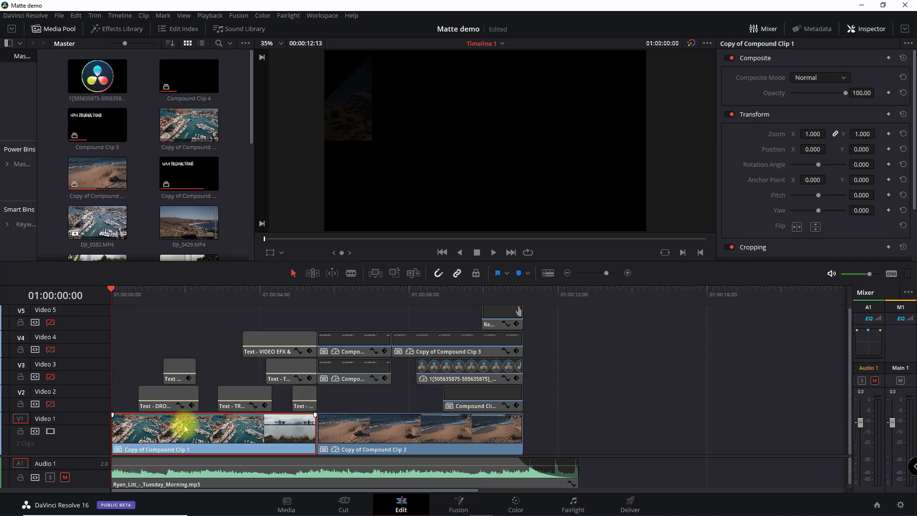
pyautogui.rightClick(183, 425)
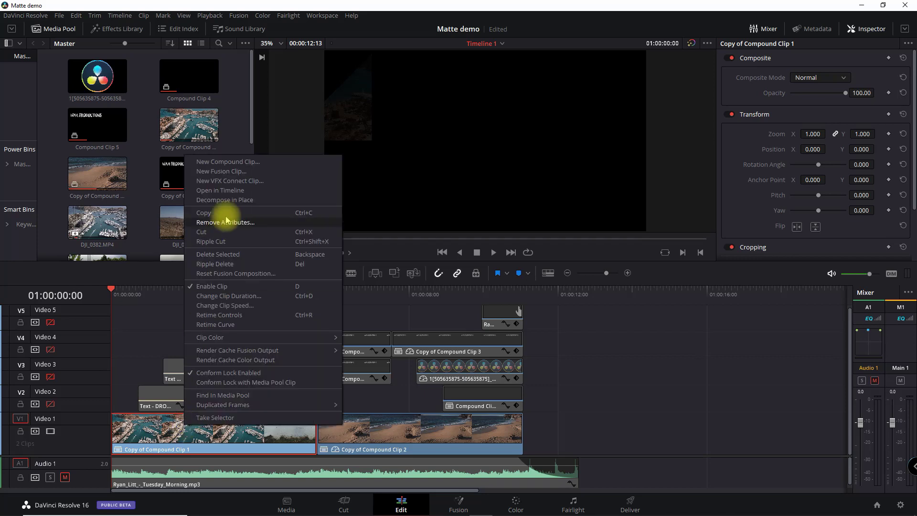
pyautogui.click(245, 190)
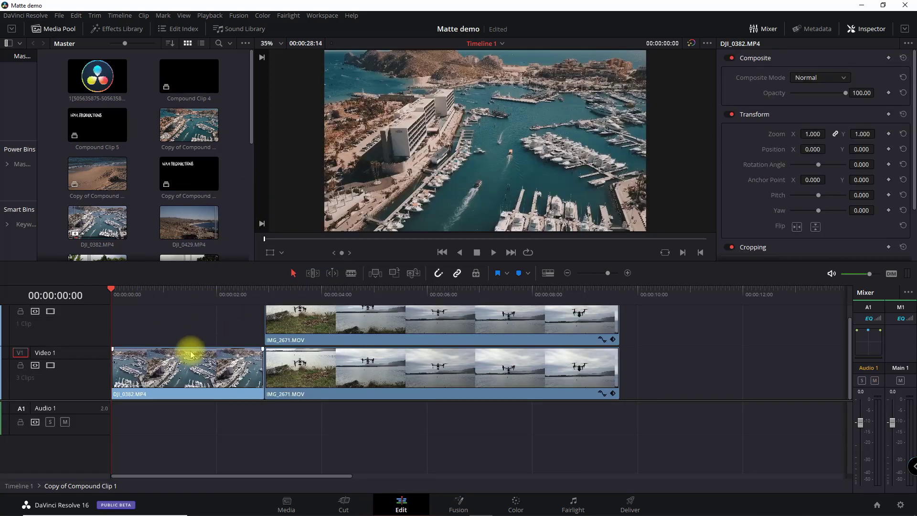
pyautogui.moveTo(147, 291); pyautogui.dragTo(291, 298)
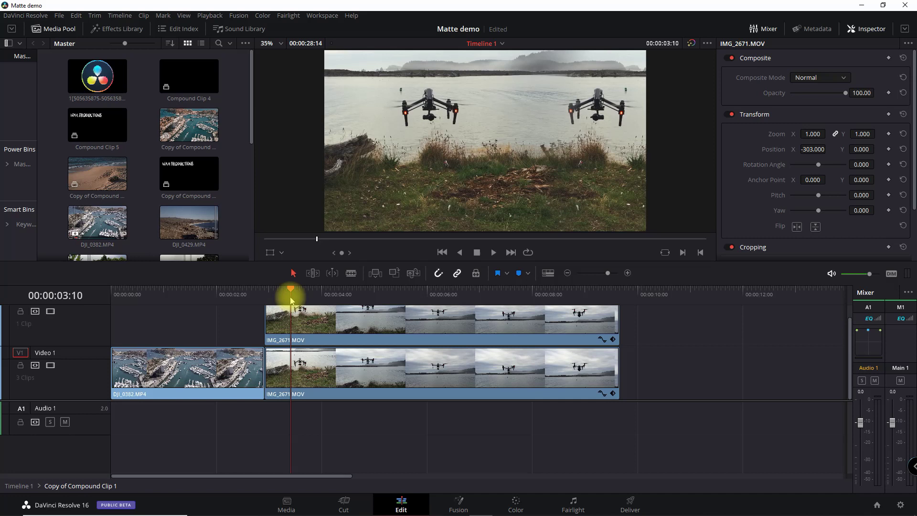
pyautogui.click(194, 295)
pyautogui.moveTo(195, 296); pyautogui.dragTo(220, 295)
pyautogui.click(175, 369)
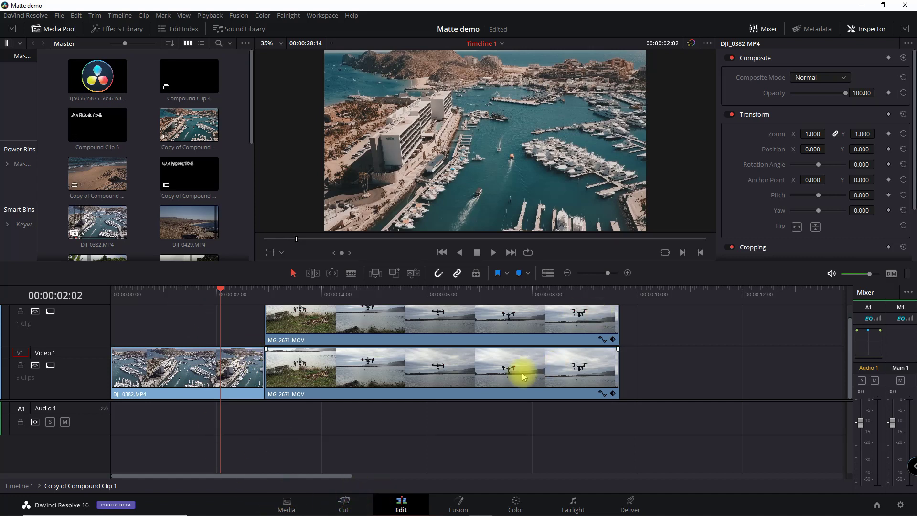
pyautogui.click(19, 486)
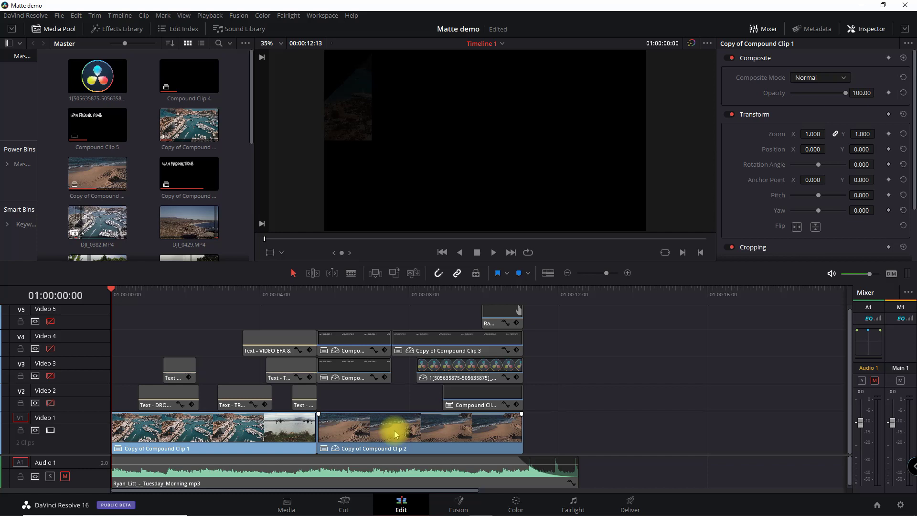
# Go to the Media page and select Intro_Matte_1.mov in the Tutorial Intro'19 folder.
pyautogui.doubleClick(346, 418)
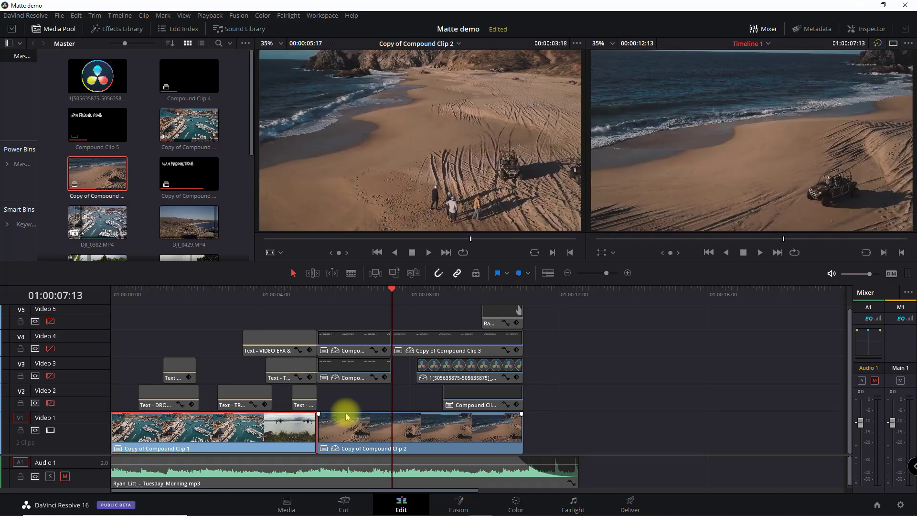
pyautogui.click(287, 504)
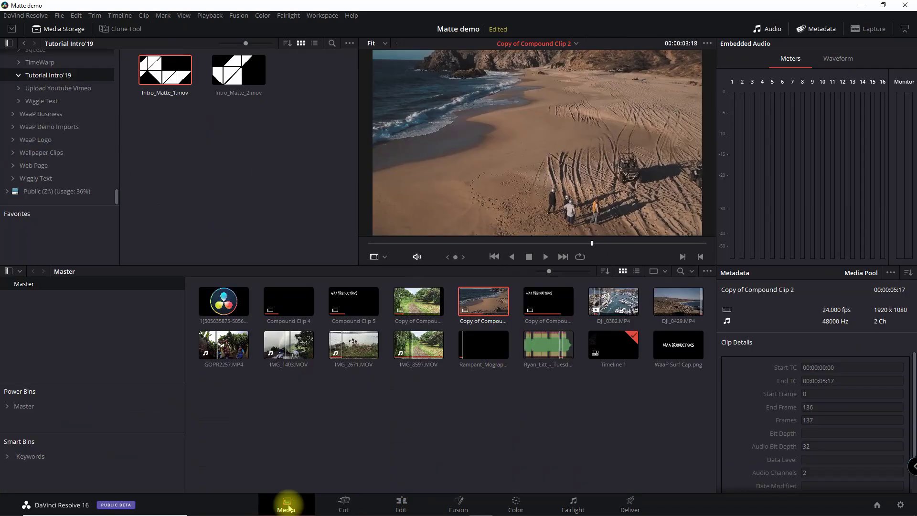
pyautogui.click(191, 145)
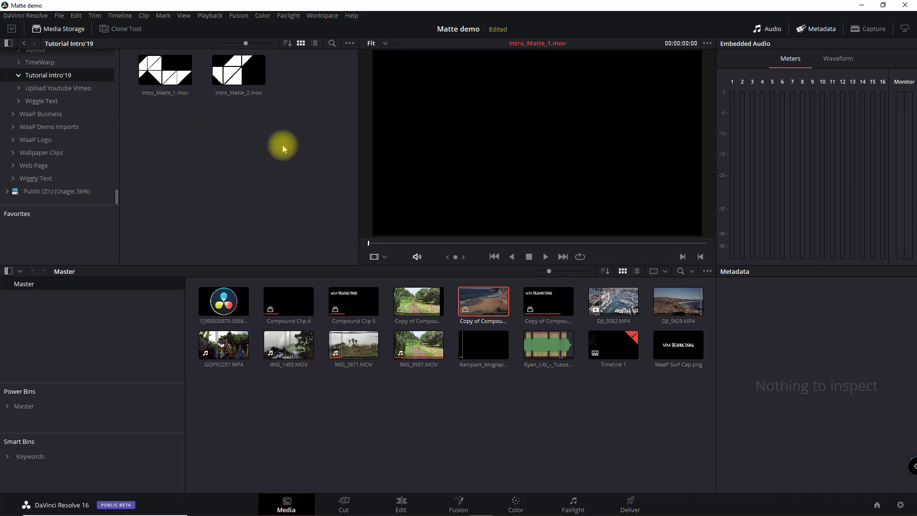
pyautogui.click(140, 76)
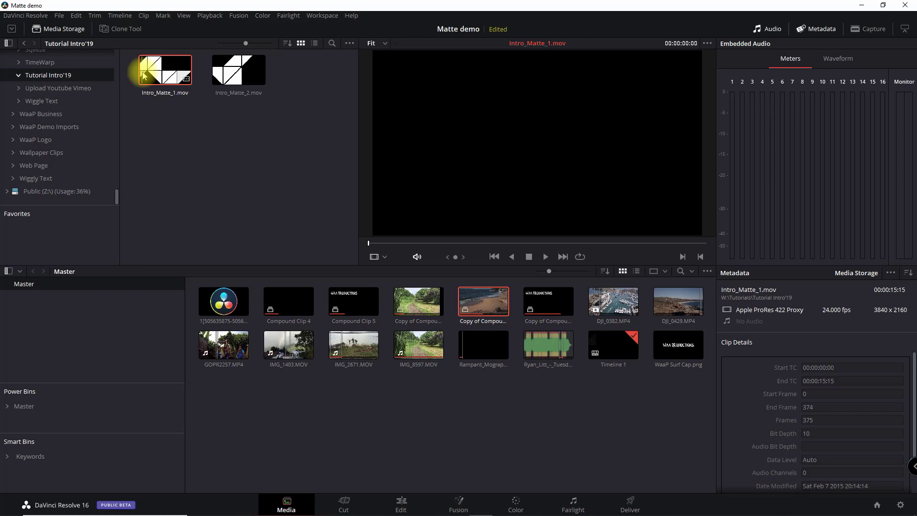
# Preview Intro_Matte_1.mov, then select both Intro_Matte clips.
pyautogui.click(546, 258)
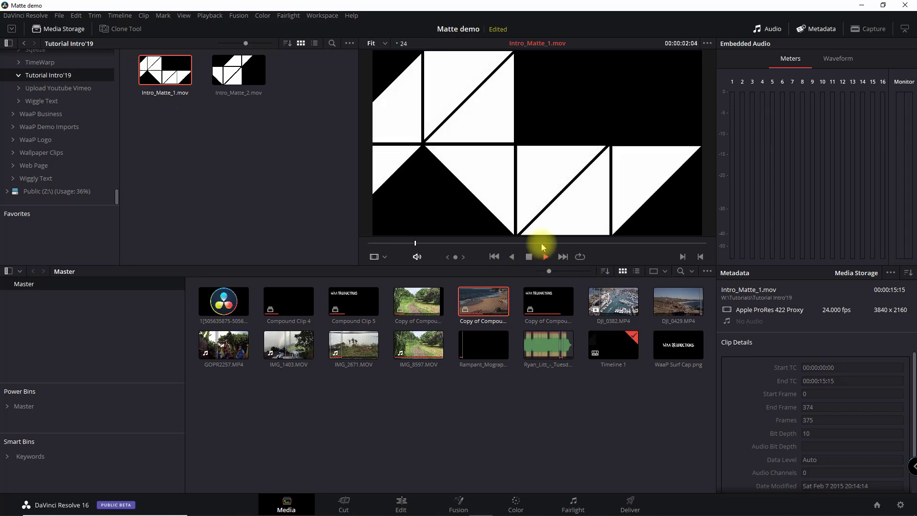
pyautogui.click(608, 243)
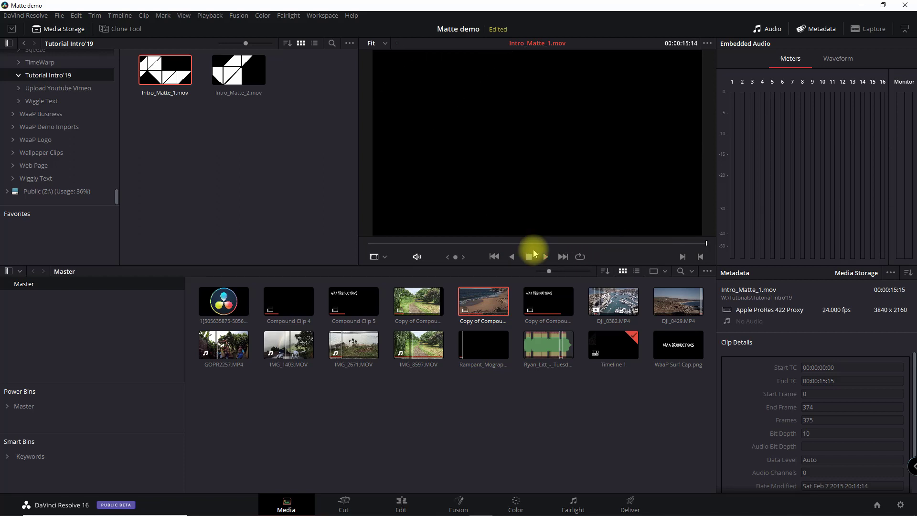
pyautogui.moveTo(272, 121); pyautogui.dragTo(146, 62)
# Add Intro_Matte_1.mov and Intro_Matte_2.mov to the Media Pool as mattes, then open the Color page.
pyautogui.rightClick(153, 67)
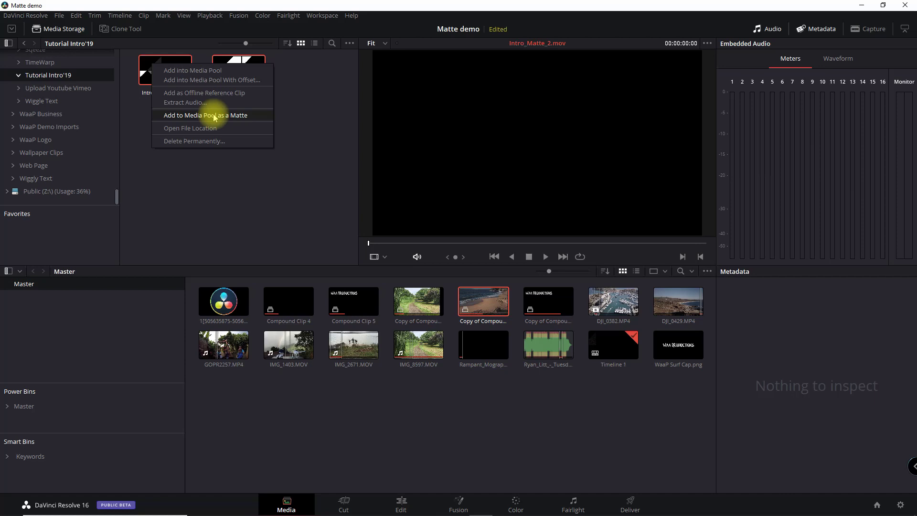
pyautogui.click(194, 118)
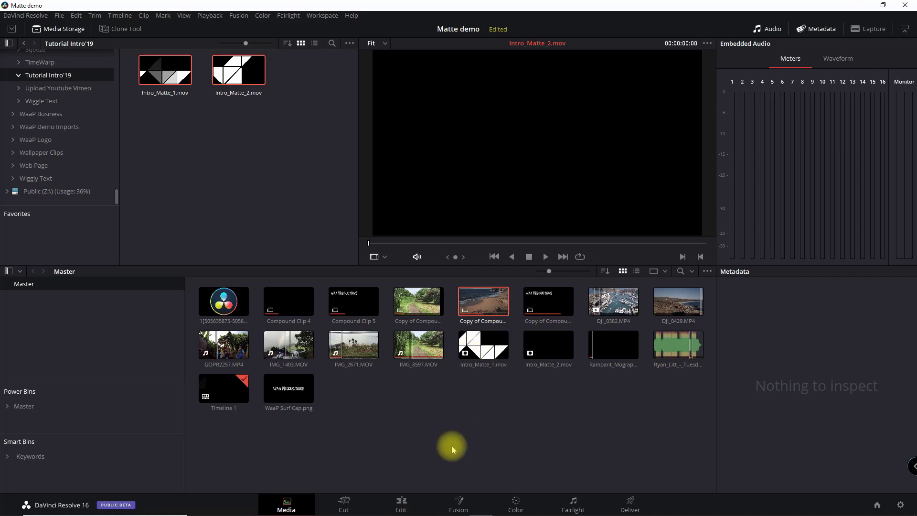
pyautogui.click(515, 503)
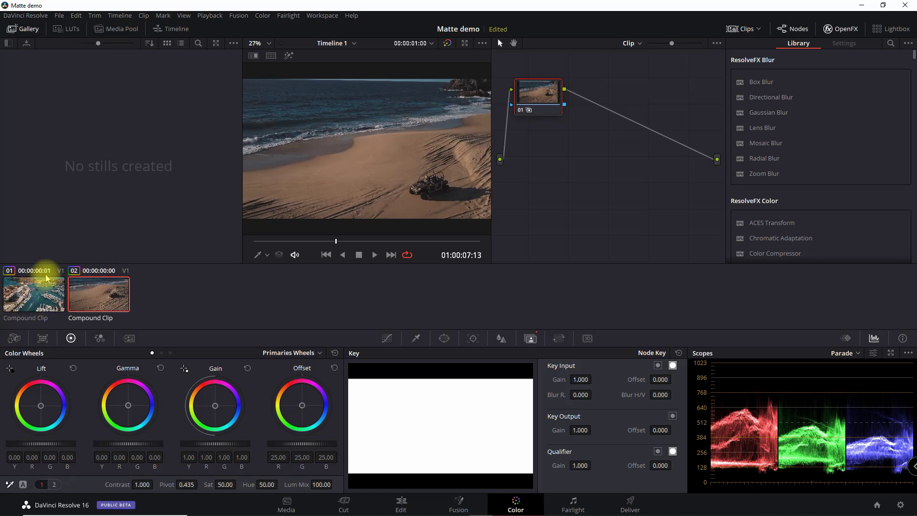
# Select compound clip 01 and add an alpha output to its node graph.
pyautogui.click(21, 293)
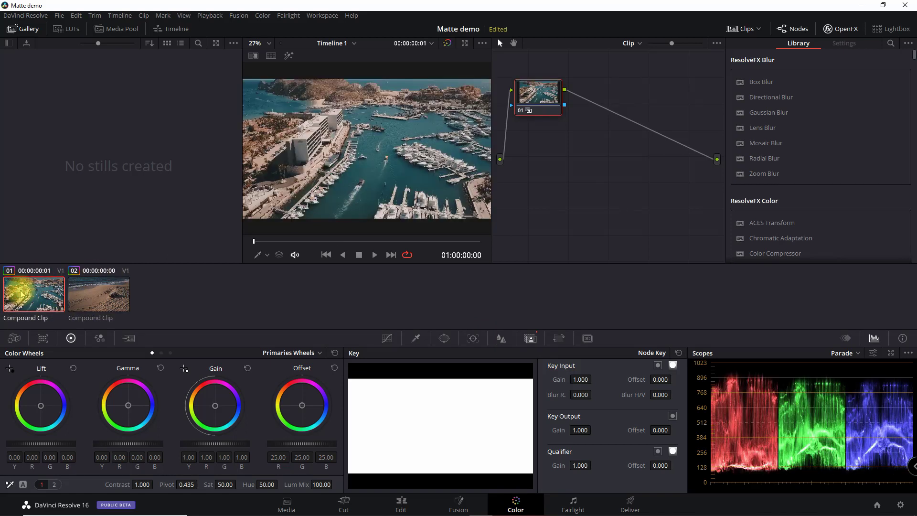
pyautogui.rightClick(583, 176)
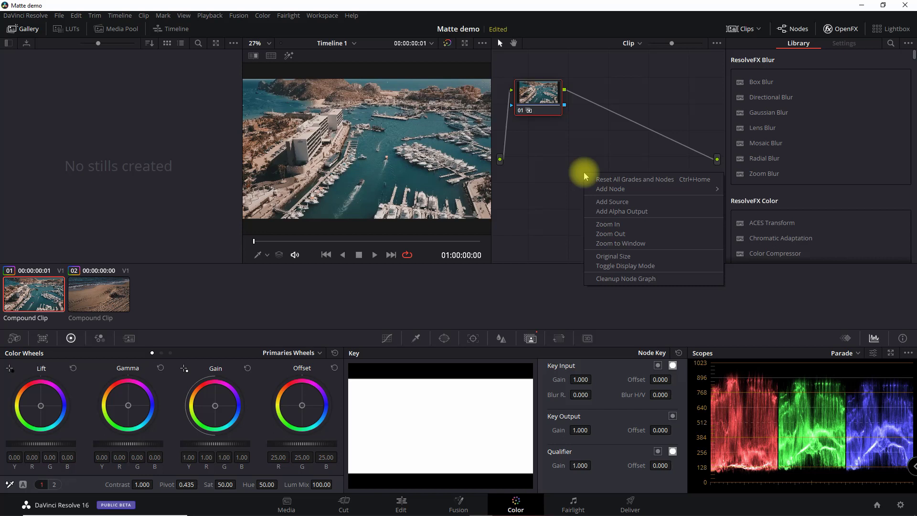
pyautogui.click(621, 211)
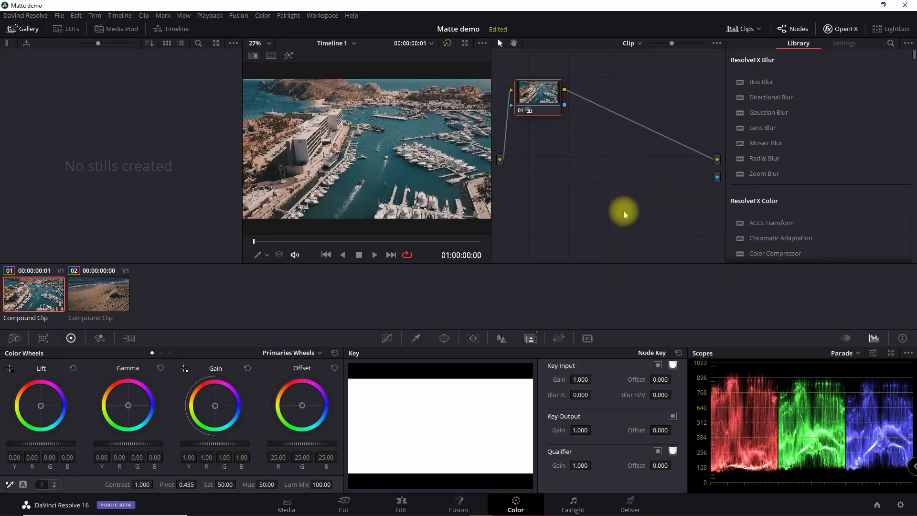
# Add Intro_Matte_1.mov as an external matte on node 01, wire it to the alpha output, and play.
pyautogui.rightClick(540, 98)
pyautogui.moveTo(584, 248)
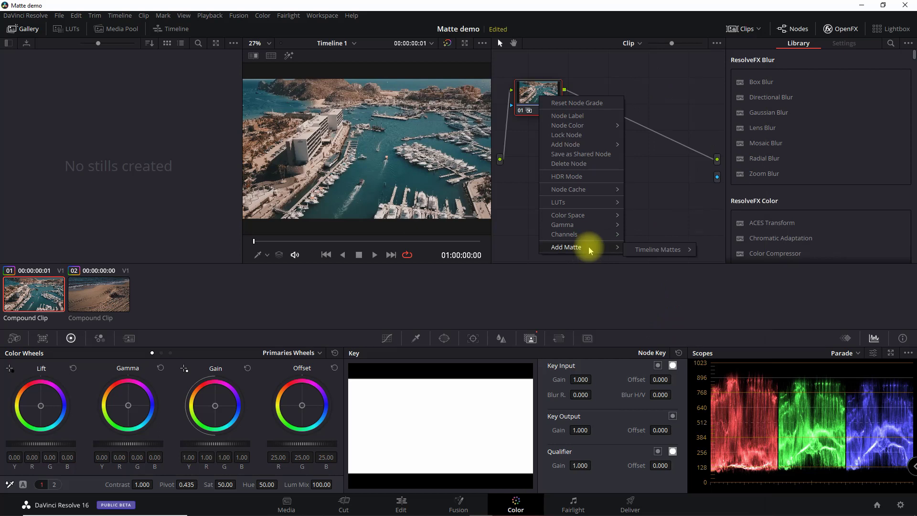
pyautogui.moveTo(649, 250)
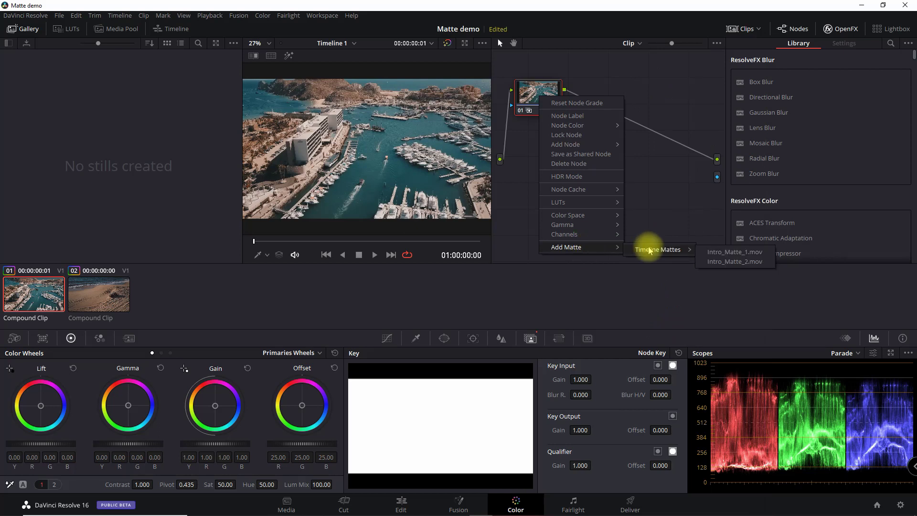
pyautogui.click(729, 254)
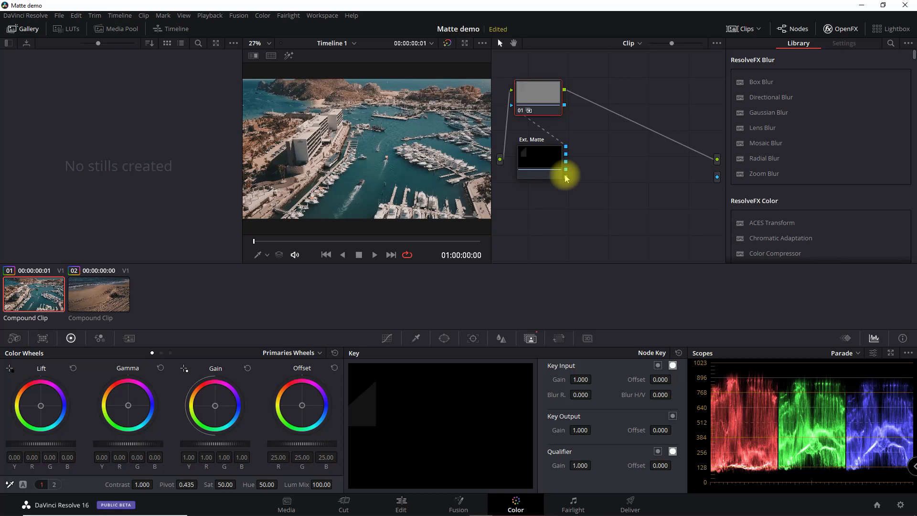
pyautogui.moveTo(565, 177); pyautogui.dragTo(718, 176)
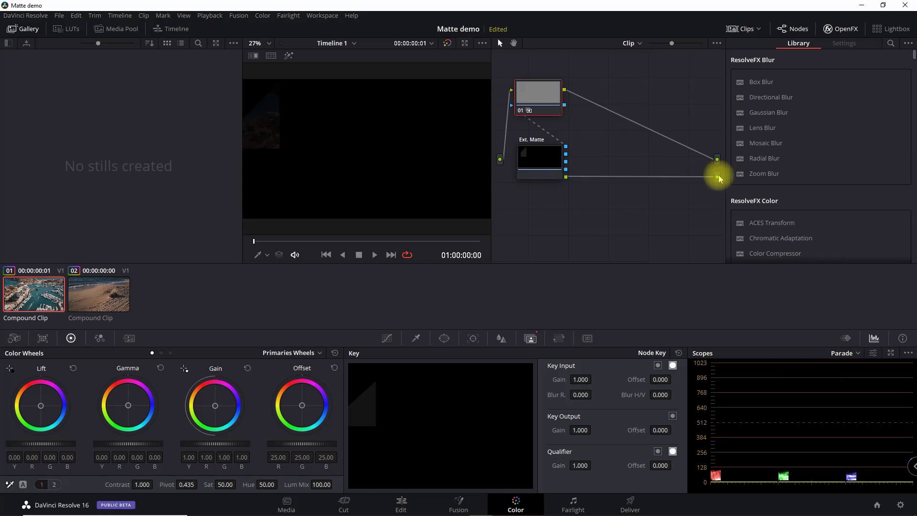
pyautogui.click(373, 256)
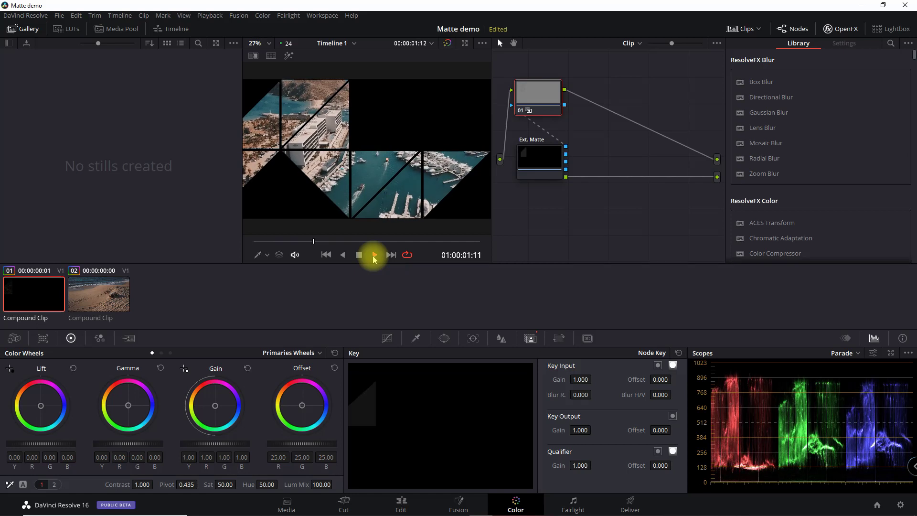
# Stop playback and rewind clip 01 to its first frame, 01:00:00:00.
pyautogui.click(358, 255)
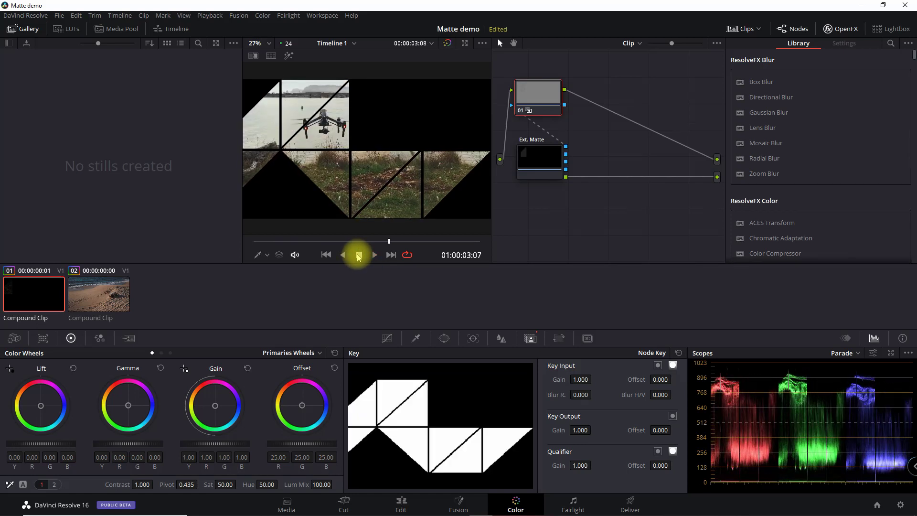
pyautogui.click(256, 241)
pyautogui.click(252, 240)
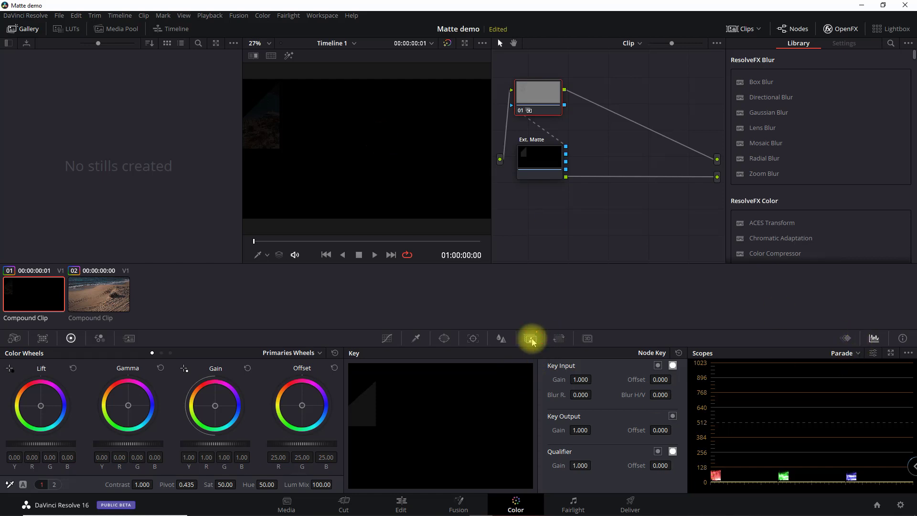
# Unlock the Ext. Matte transform and test a shifted Offset by playing clip 01 back.
pyautogui.click(535, 167)
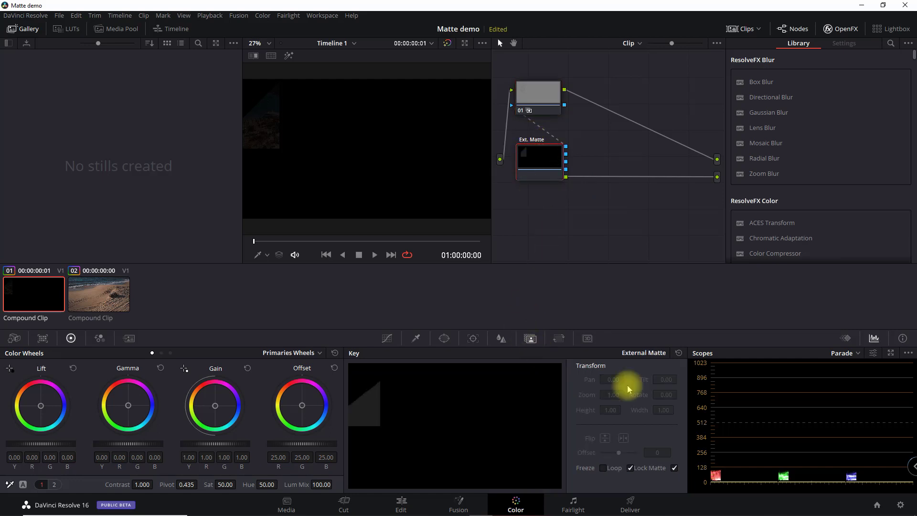
pyautogui.click(674, 468)
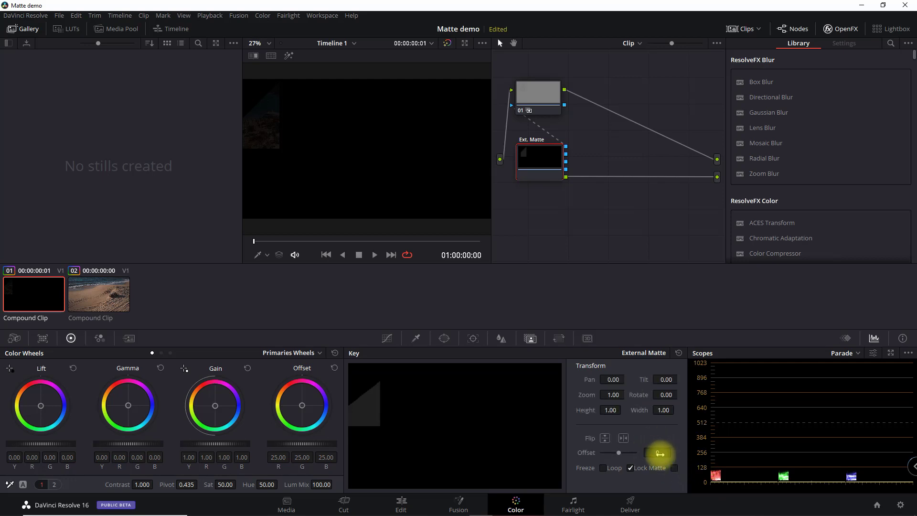
pyautogui.moveTo(657, 452); pyautogui.dragTo(644, 447)
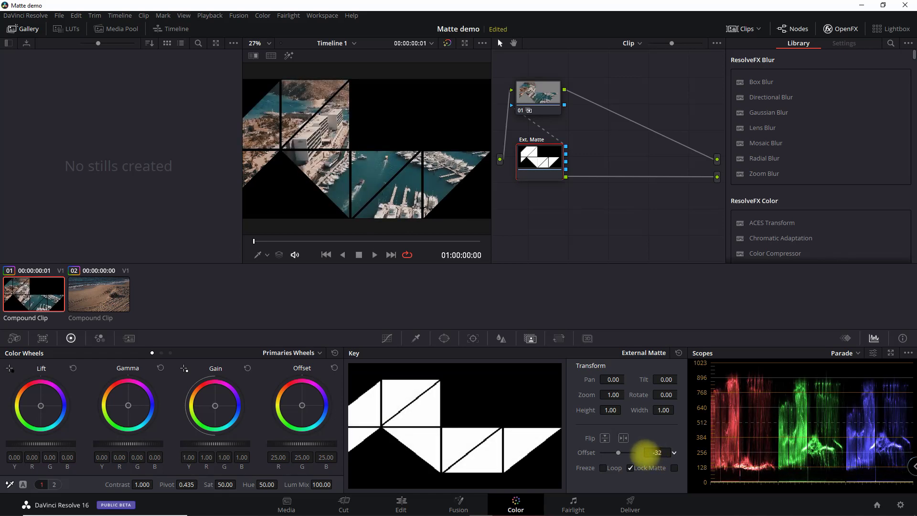
pyautogui.click(374, 256)
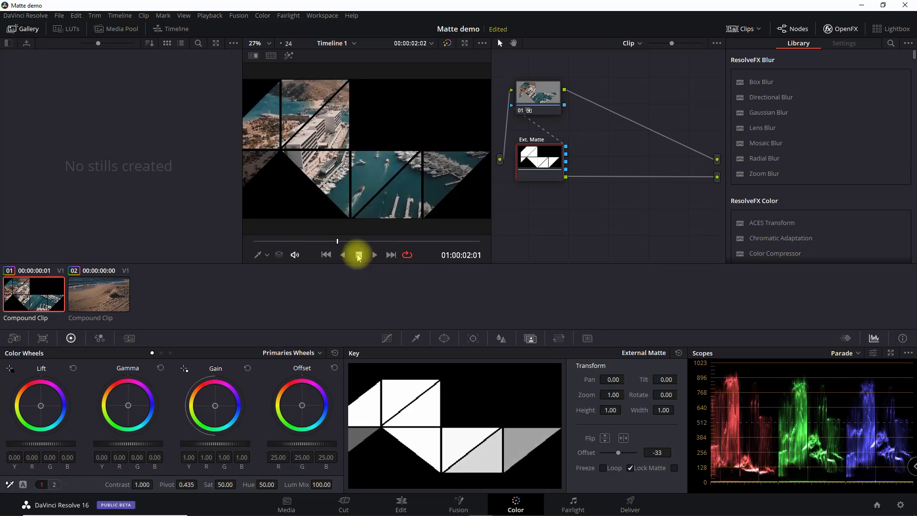
pyautogui.click(322, 241)
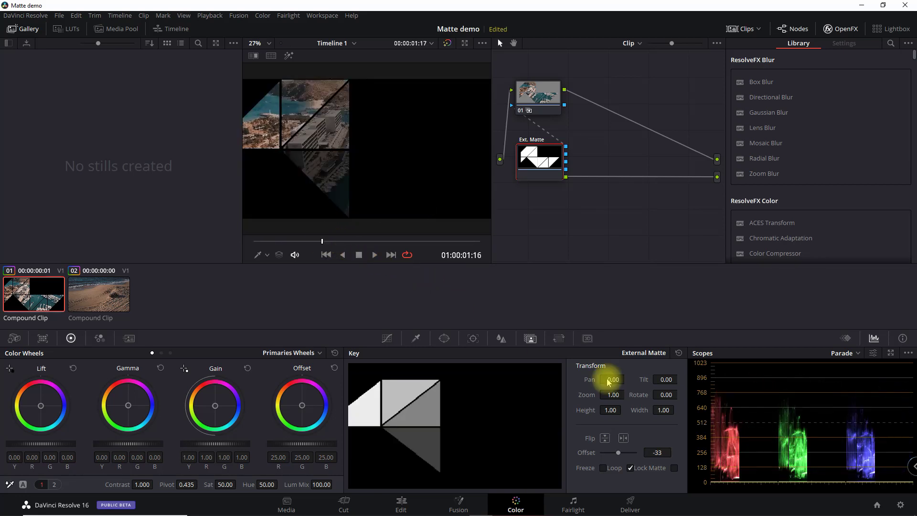
pyautogui.click(254, 241)
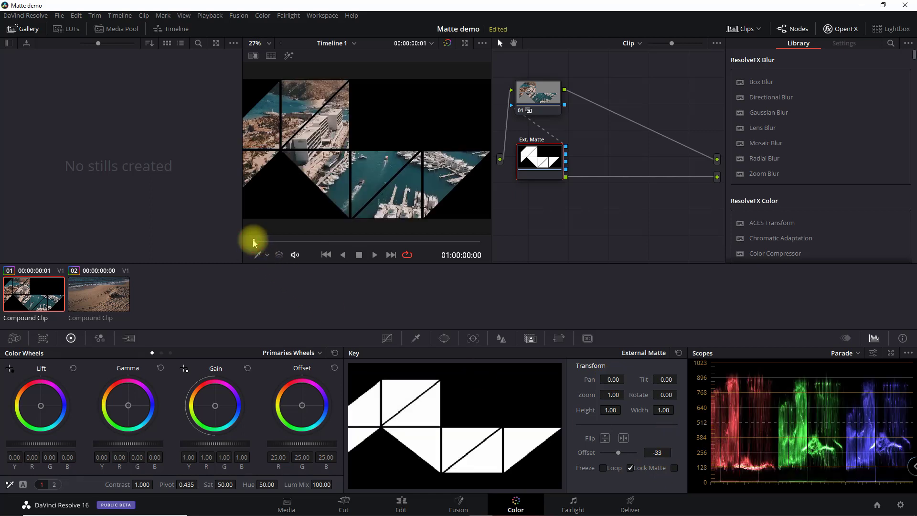
# Set the external matte Offset back to 0.
pyautogui.moveTo(651, 451)
pyautogui.mouseDown()
pyautogui.moveTo(680, 444)
pyautogui.moveTo(665, 446)
pyautogui.mouseUp()
pyautogui.click(657, 452)
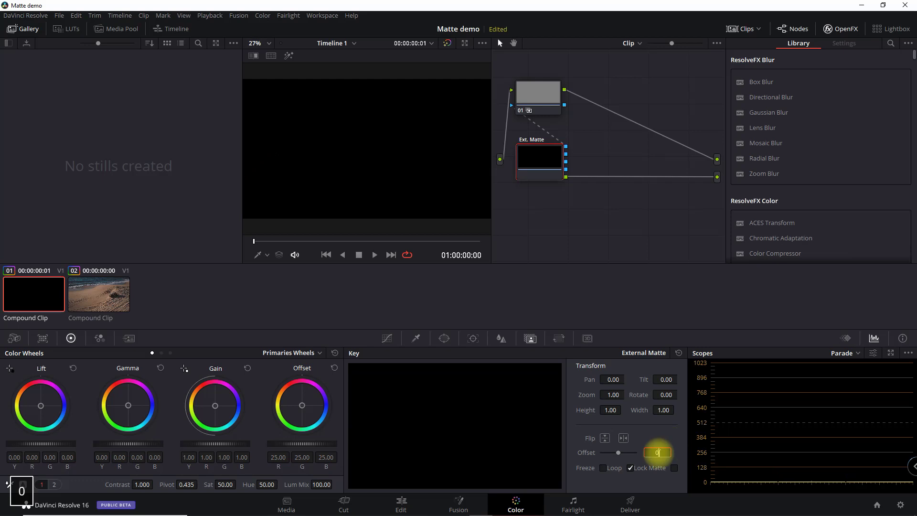
pyautogui.write('0')
pyautogui.press('Return')
# Select the beach compound clip 02 and add an alpha output to its node graph.
pyautogui.click(61, 290)
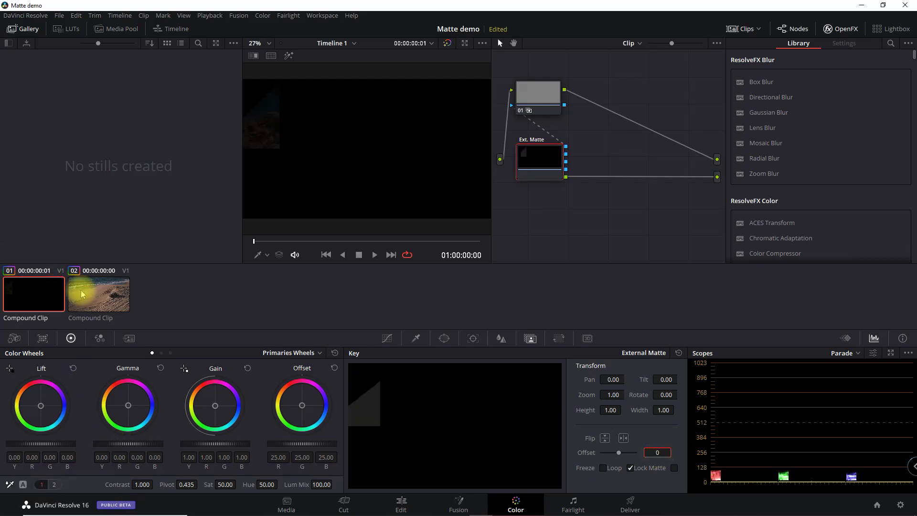
pyautogui.click(82, 294)
pyautogui.rightClick(612, 206)
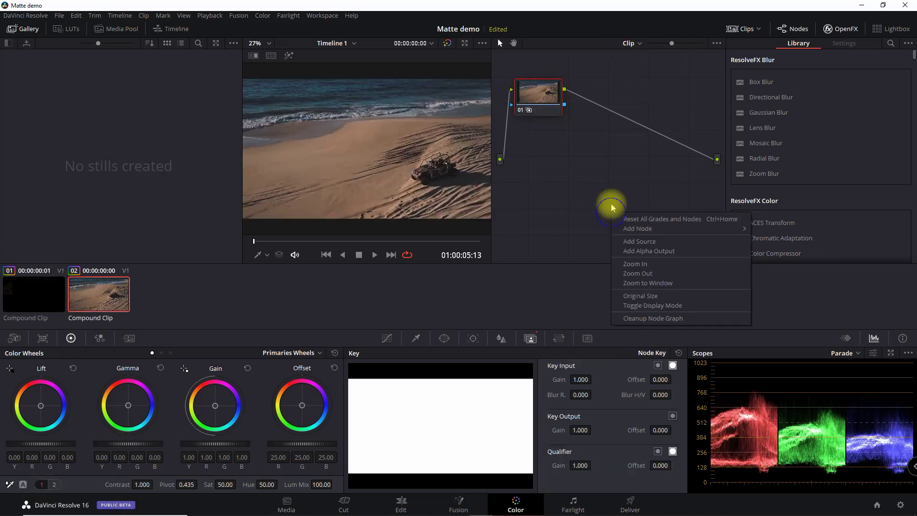
pyautogui.click(662, 250)
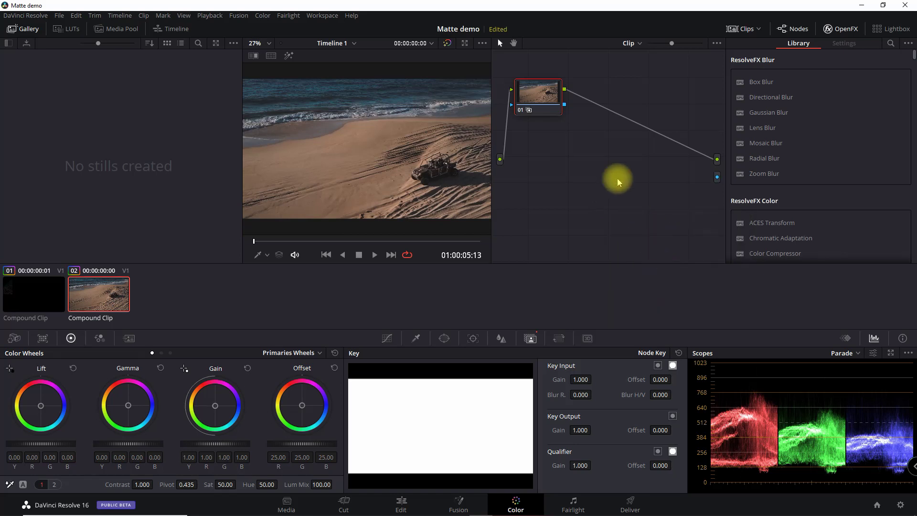
# Add Intro_Matte_2.mov as an external matte wired to the alpha output, then scrub to check it.
pyautogui.rightClick(535, 93)
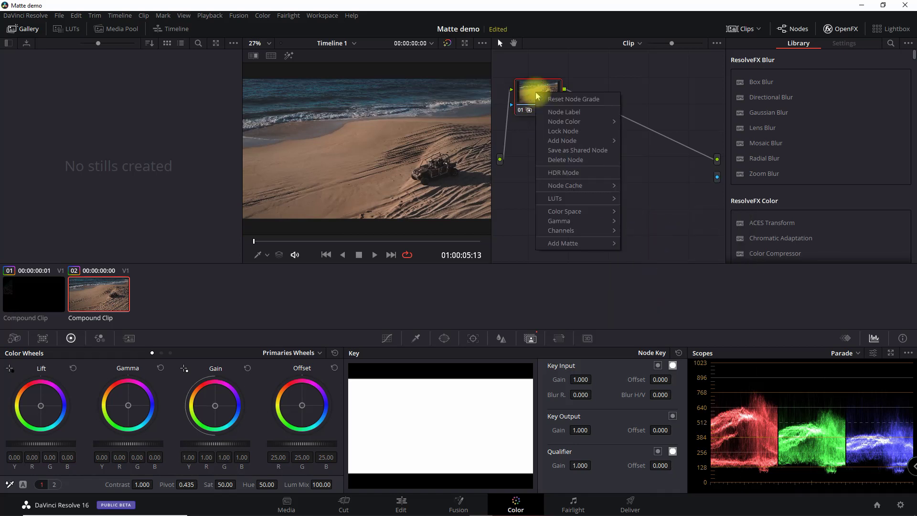
pyautogui.moveTo(580, 245)
pyautogui.moveTo(651, 246)
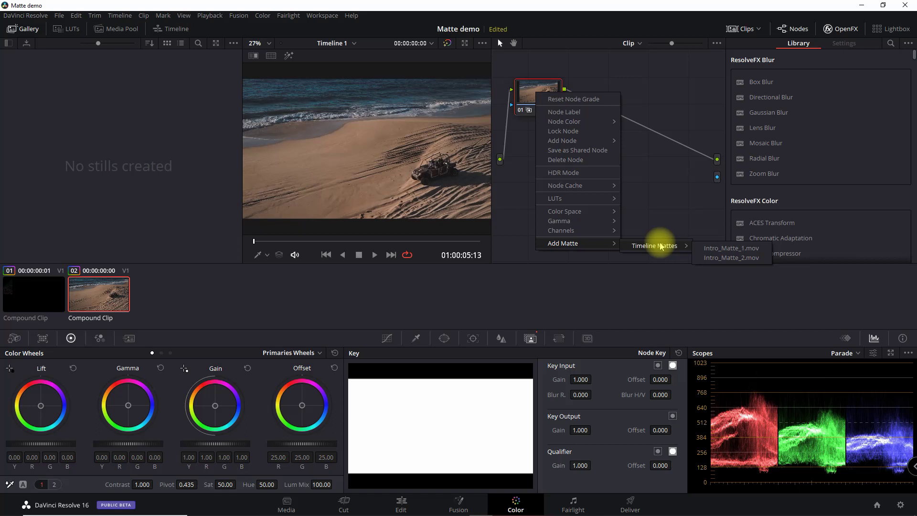
pyautogui.click(721, 259)
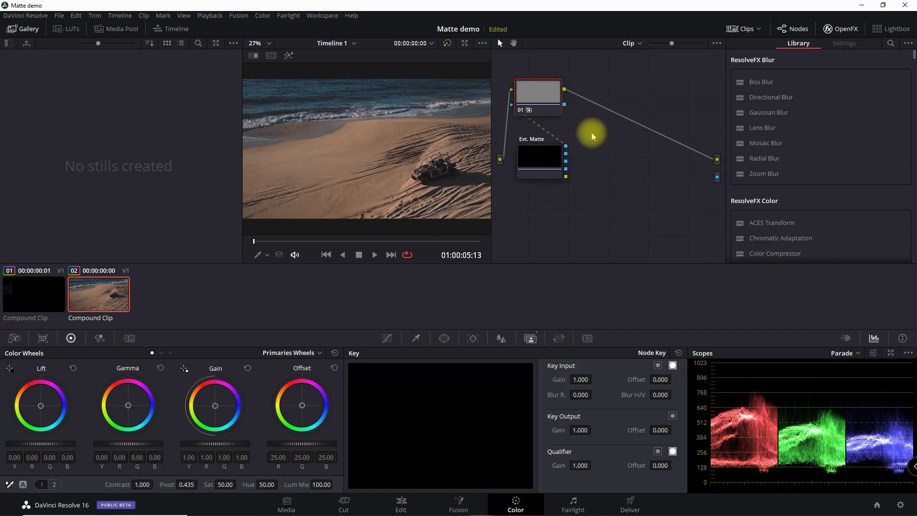
pyautogui.moveTo(566, 177); pyautogui.dragTo(718, 178)
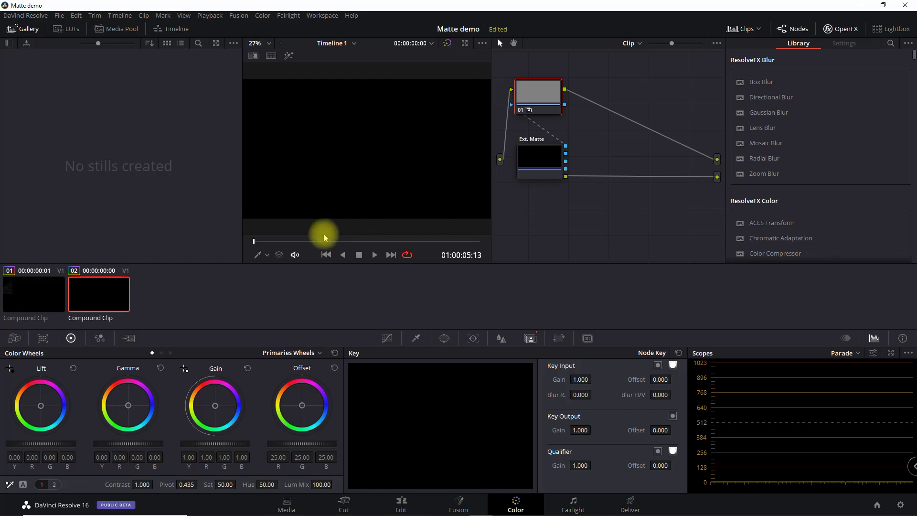
pyautogui.click(281, 240)
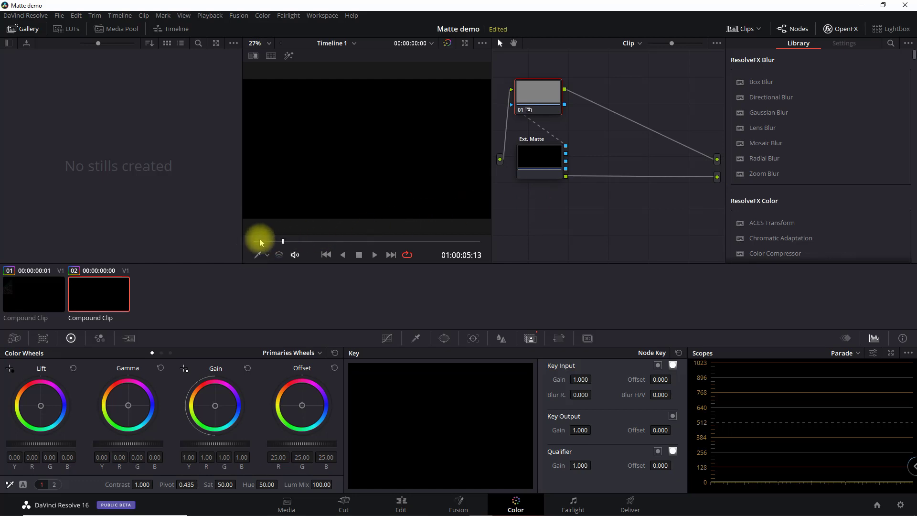
pyautogui.moveTo(261, 242); pyautogui.dragTo(313, 241)
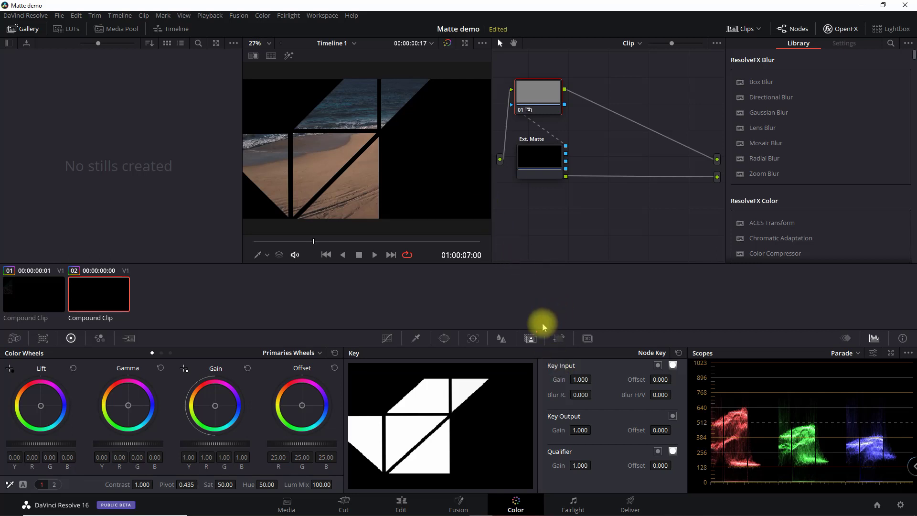
# Unlock the Ext. Matte transform and set its Pan to 831.60.
pyautogui.click(546, 159)
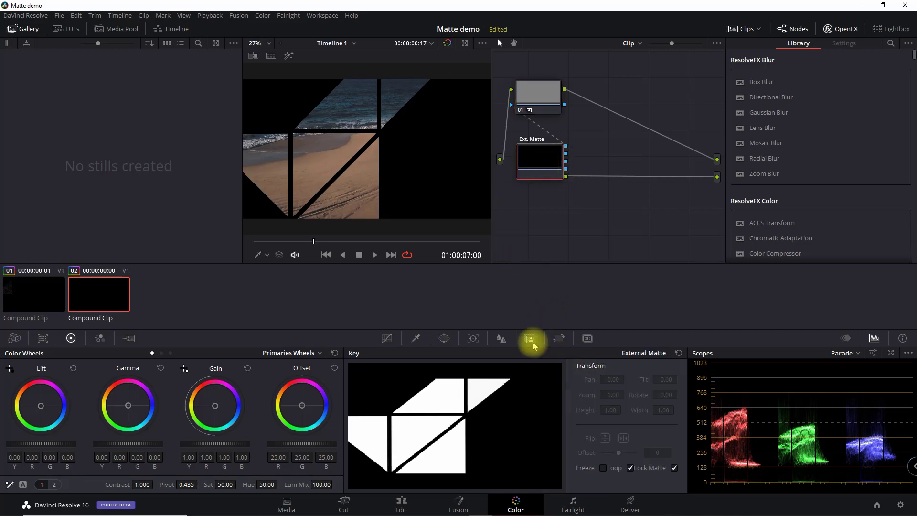
pyautogui.click(674, 468)
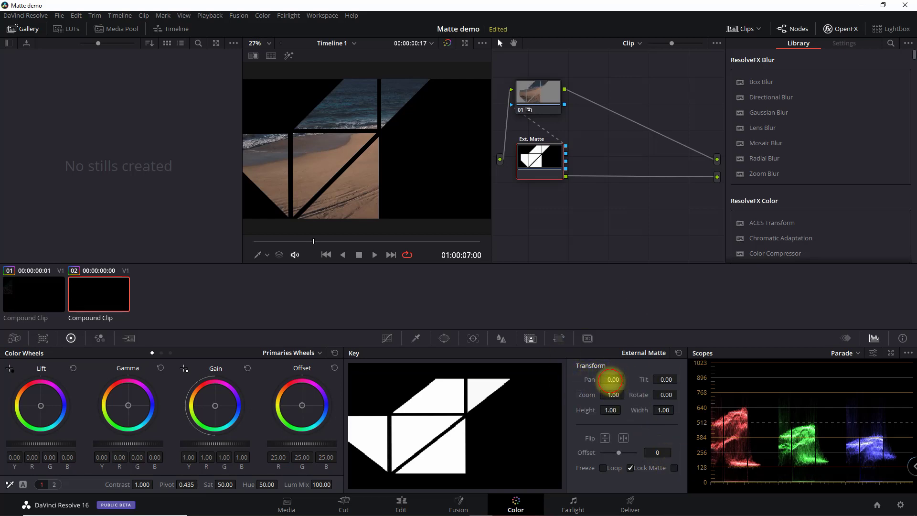
pyautogui.moveTo(613, 379)
pyautogui.mouseDown()
pyautogui.moveTo(623, 379)
pyautogui.moveTo(607, 379)
pyautogui.mouseUp()
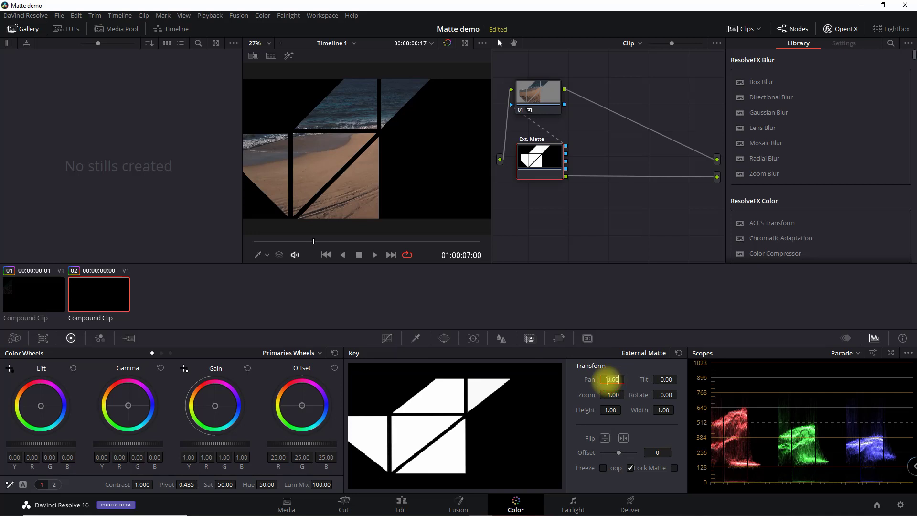
pyautogui.write('831')
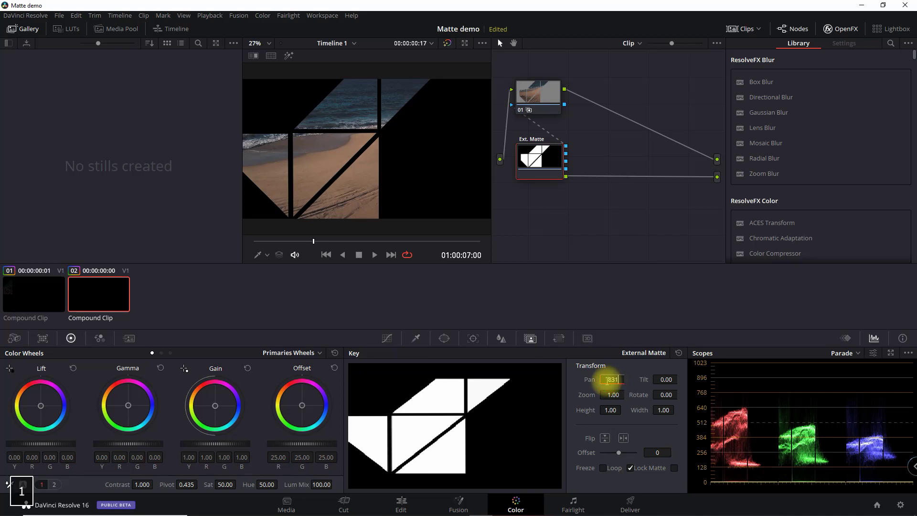
pyautogui.write('.6')
pyautogui.press('Return')
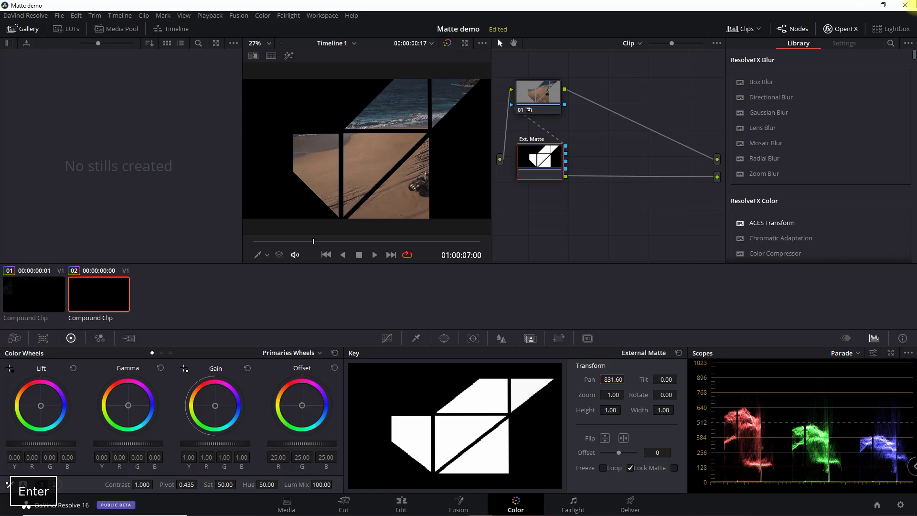
# Flip the matte horizontally, leaving vertical flip off, and play the beach clip from the start.
pyautogui.click(604, 437)
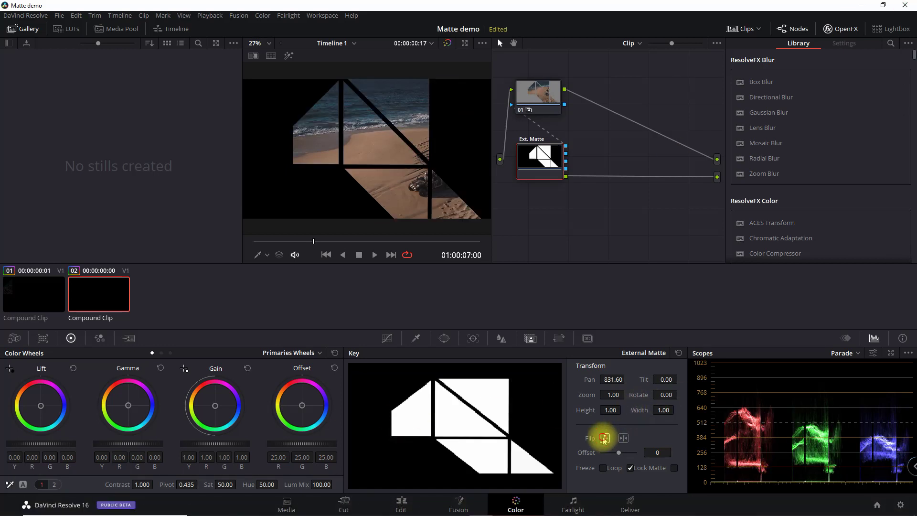
pyautogui.click(623, 438)
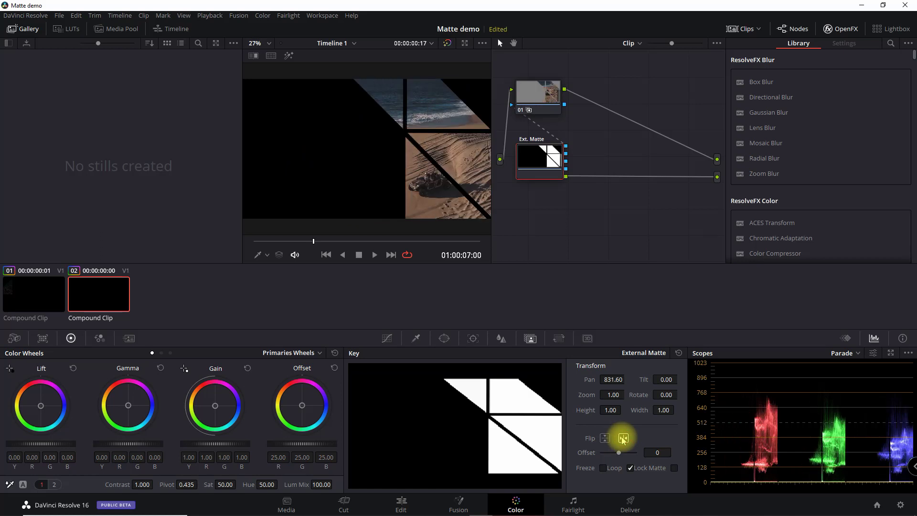
pyautogui.click(604, 438)
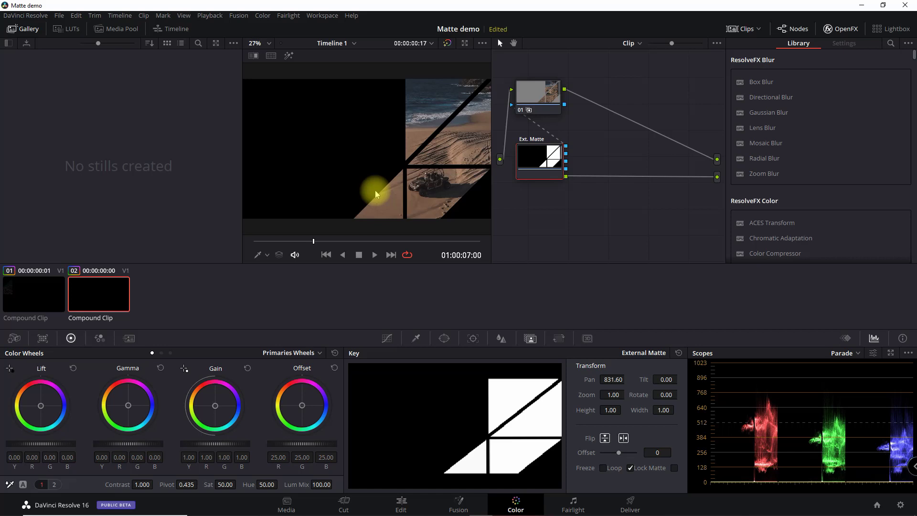
pyautogui.click(257, 242)
pyautogui.click(376, 254)
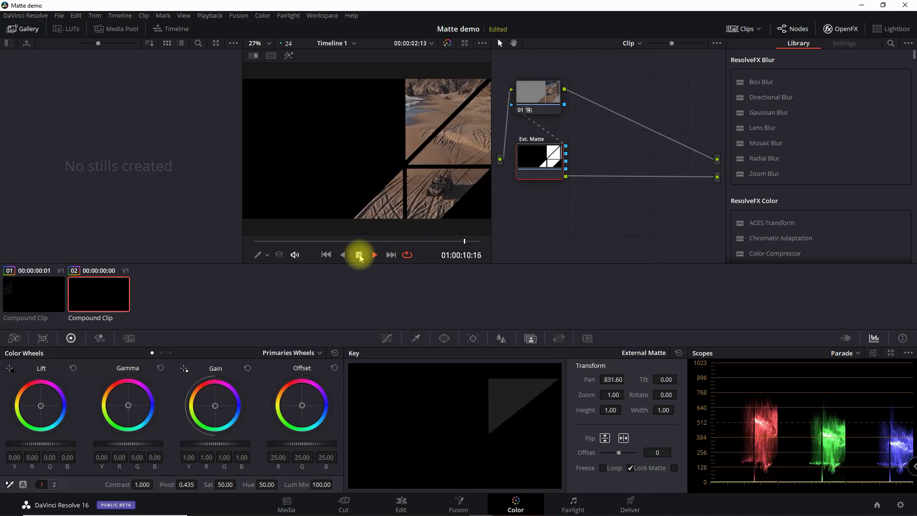
# Stop at 01:00:07:21 and increase the beach clip matte's Zoom to enlarge the tiles.
pyautogui.click(359, 254)
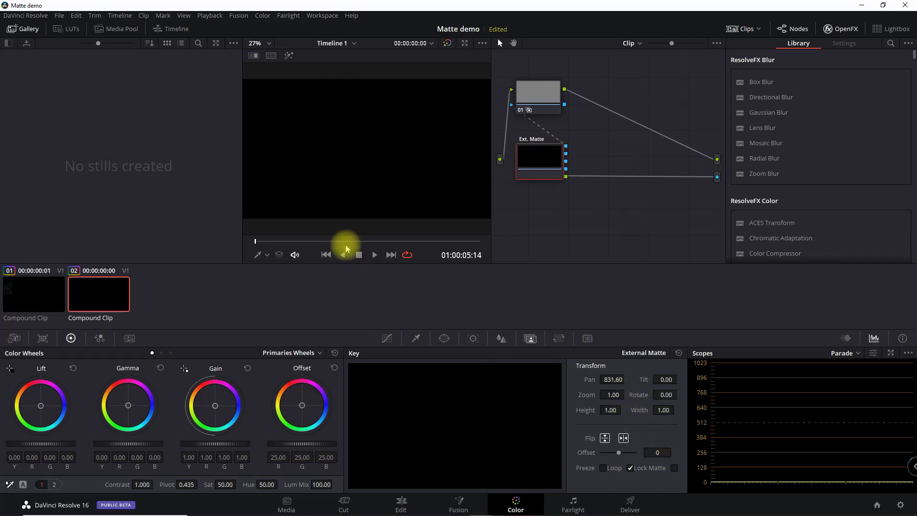
pyautogui.click(350, 241)
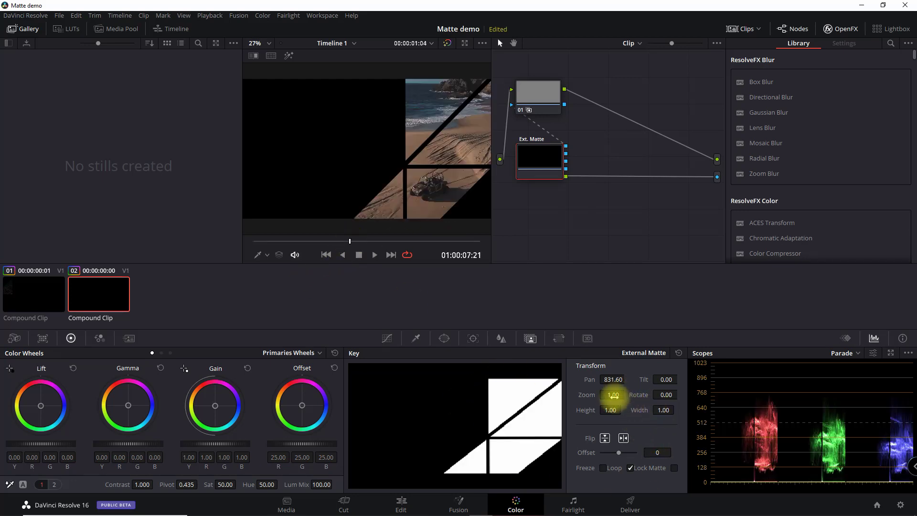
pyautogui.moveTo(612, 395); pyautogui.dragTo(661, 410)
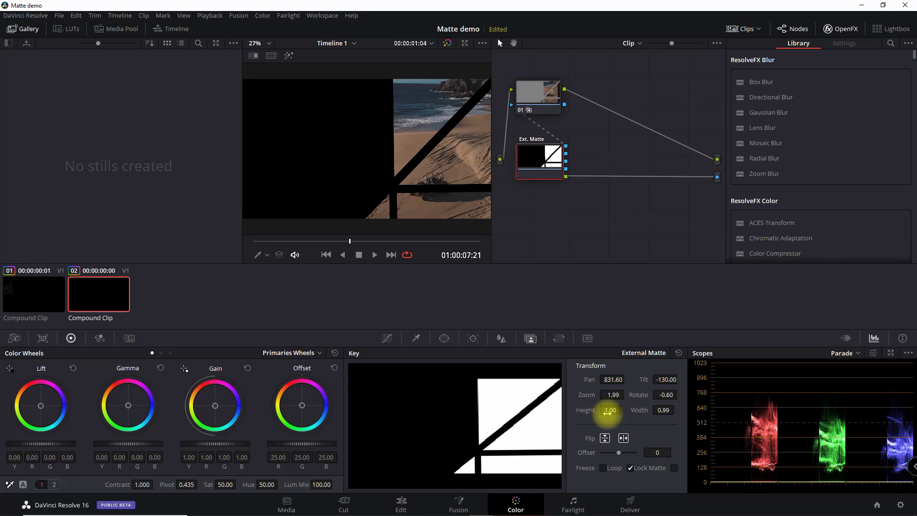